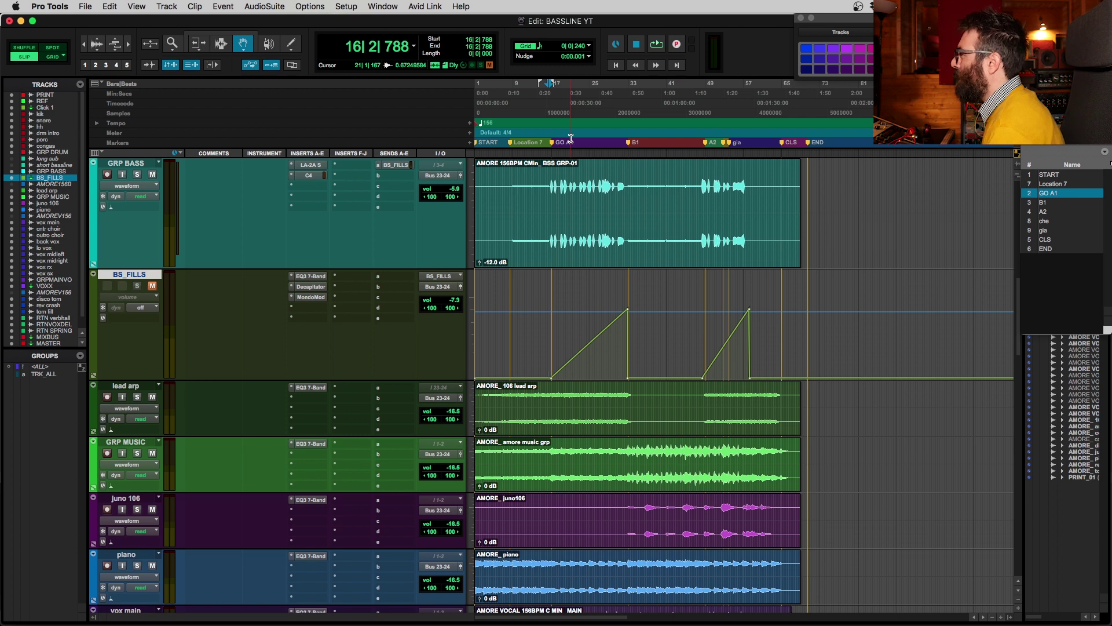
Play the full mix from just before the GO A1 marker into the B1 section
key(space)
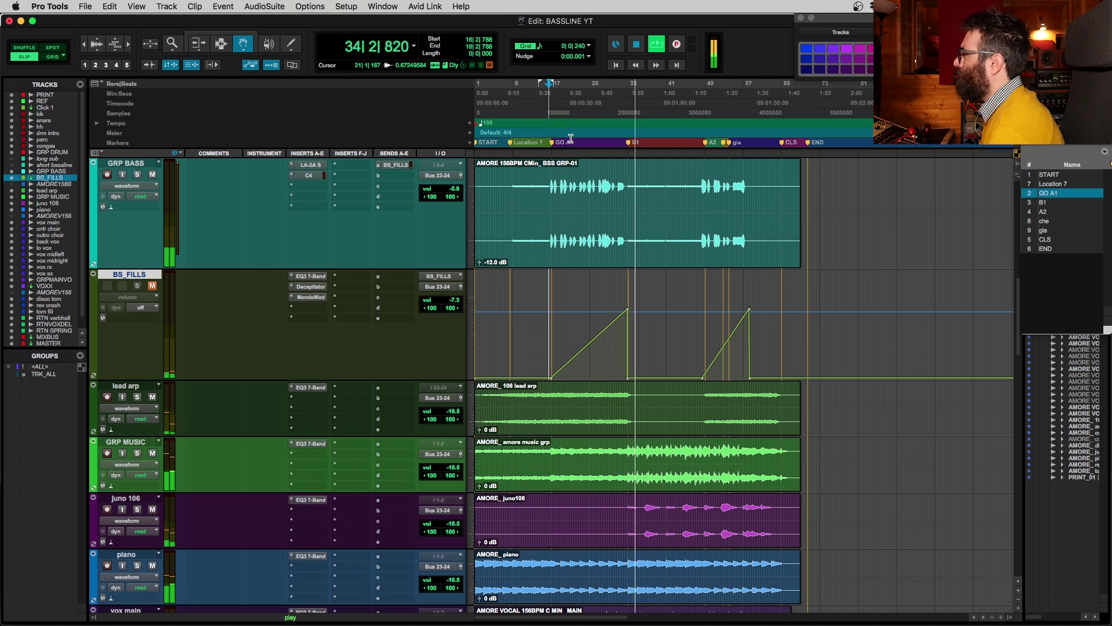
key(space)
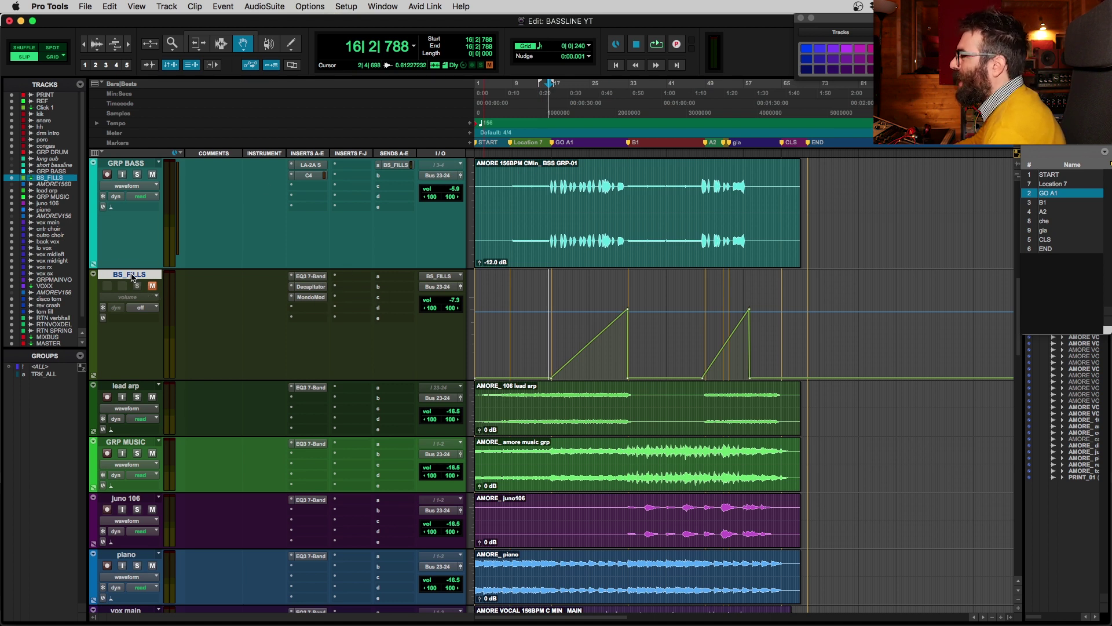
Solo the GRP BASS track and play the dry bassline through the GO A1 section, placing the cursor around bar 22
click(147, 164)
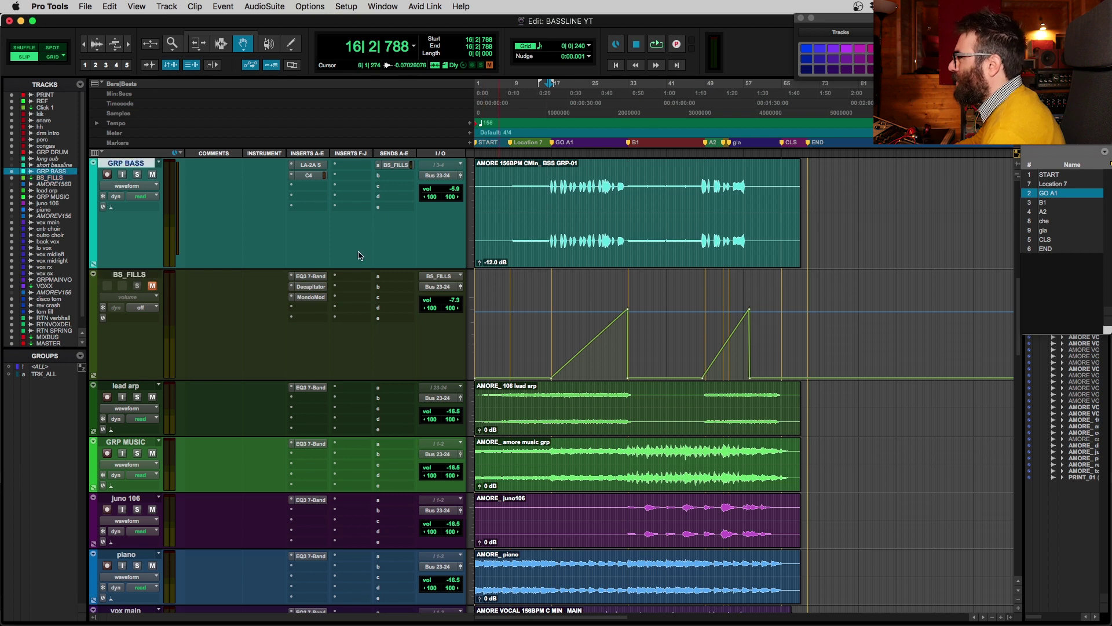
click(137, 175)
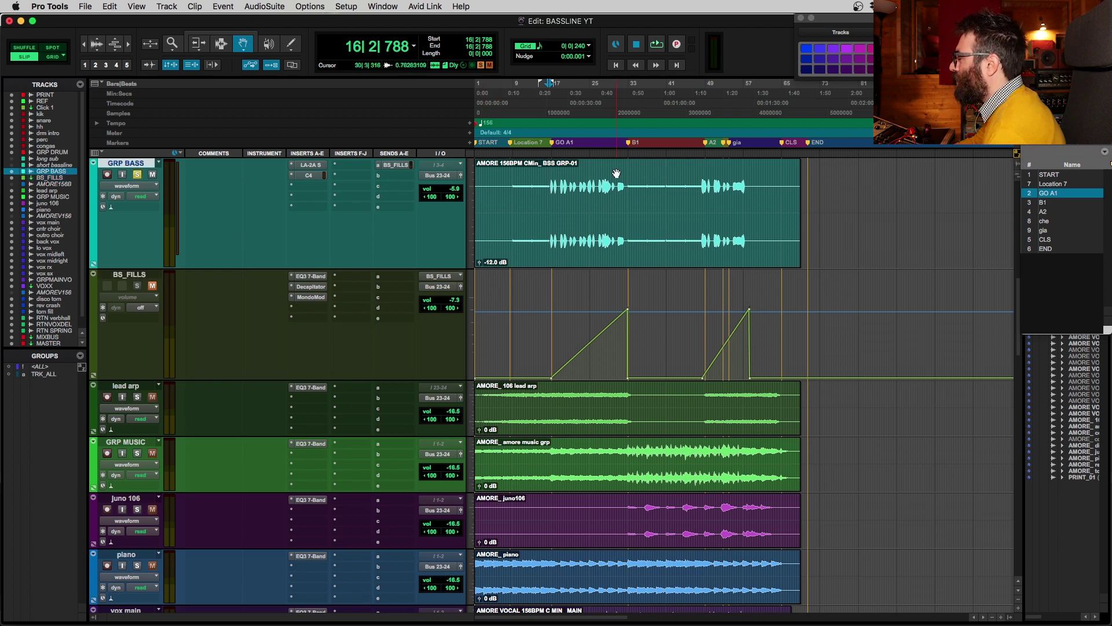
key(space)
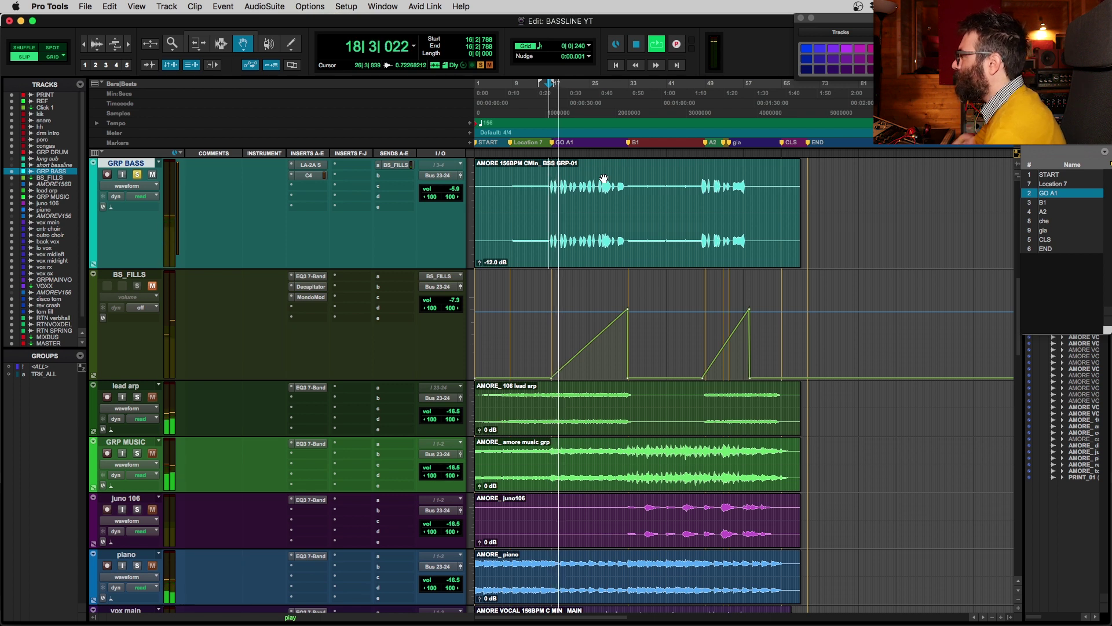
key(F7)
click(578, 202)
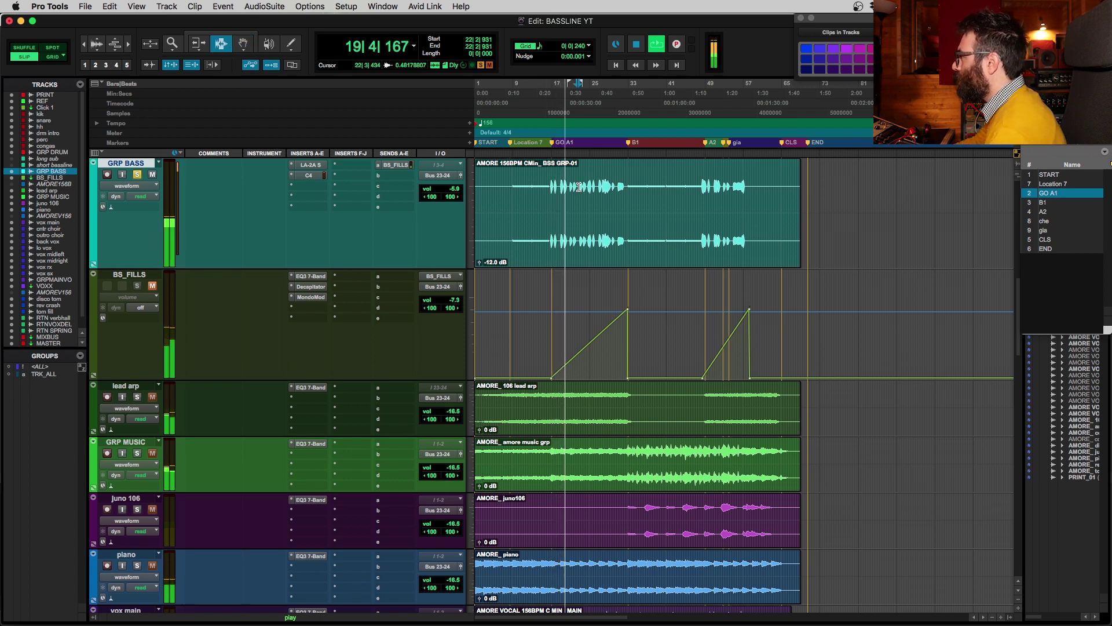
key(t)
scroll(593, 203, right, 3)
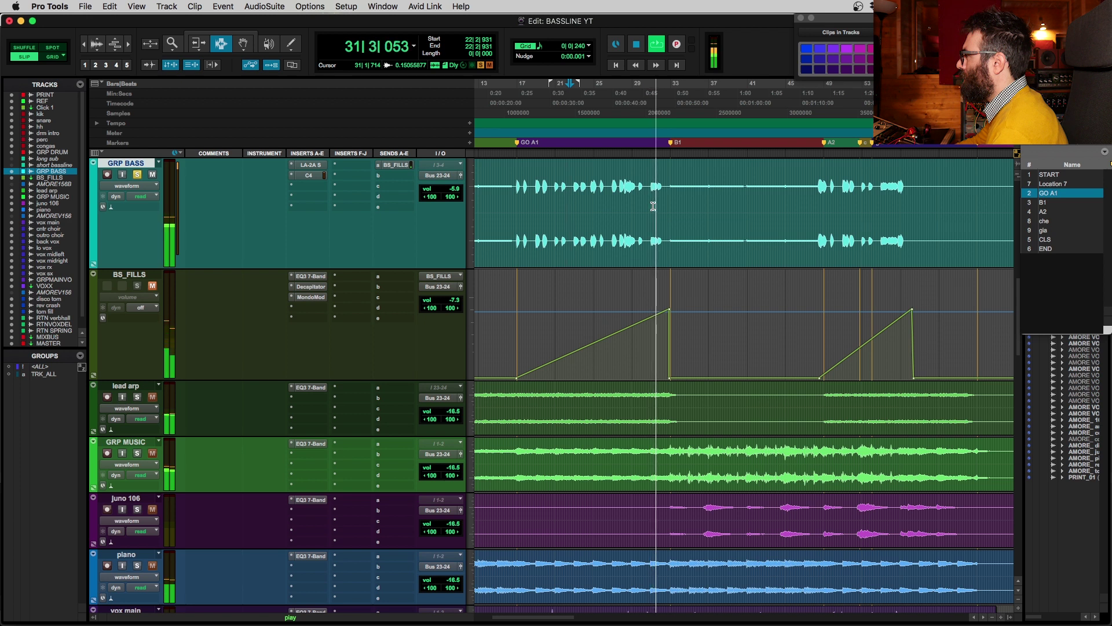
key(space)
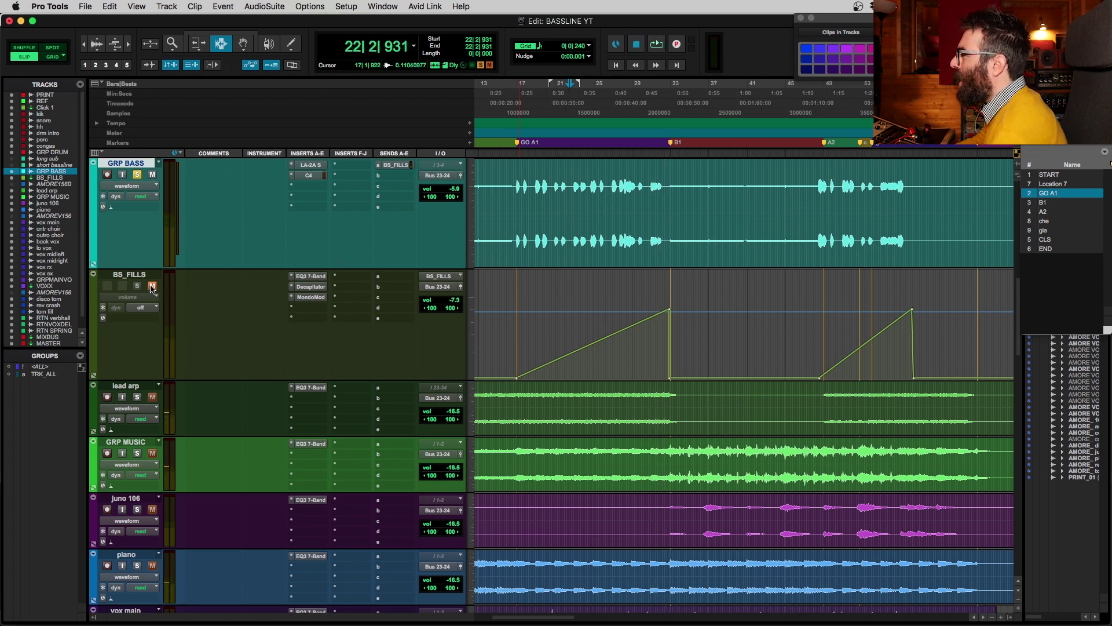
Inspect the BS_FILLS send on the GRP BASS track and close its send window
click(129, 276)
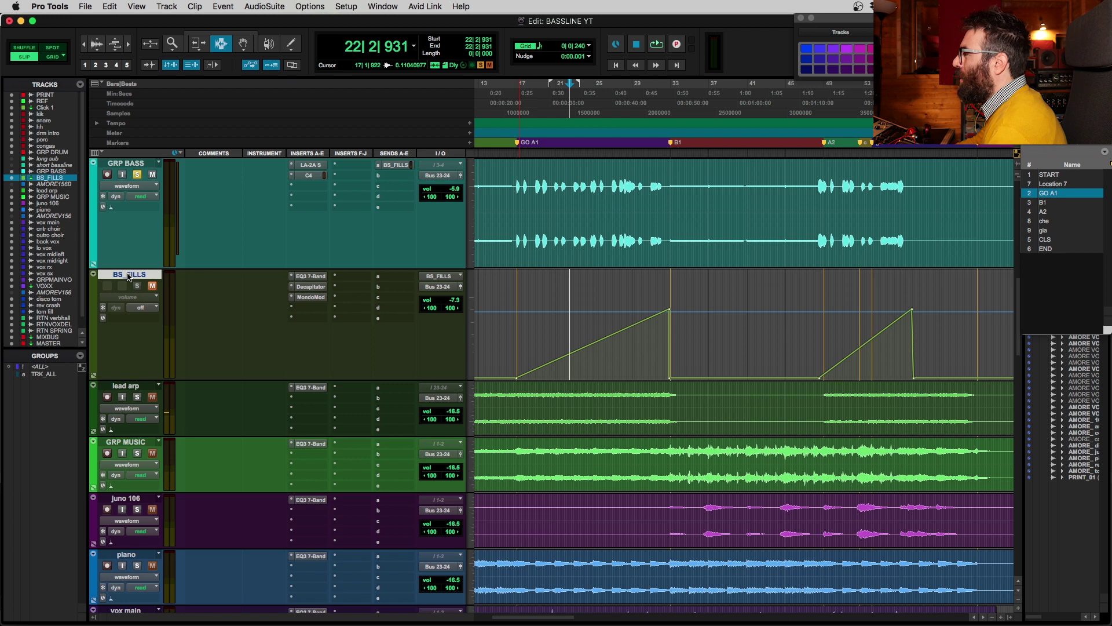
click(396, 165)
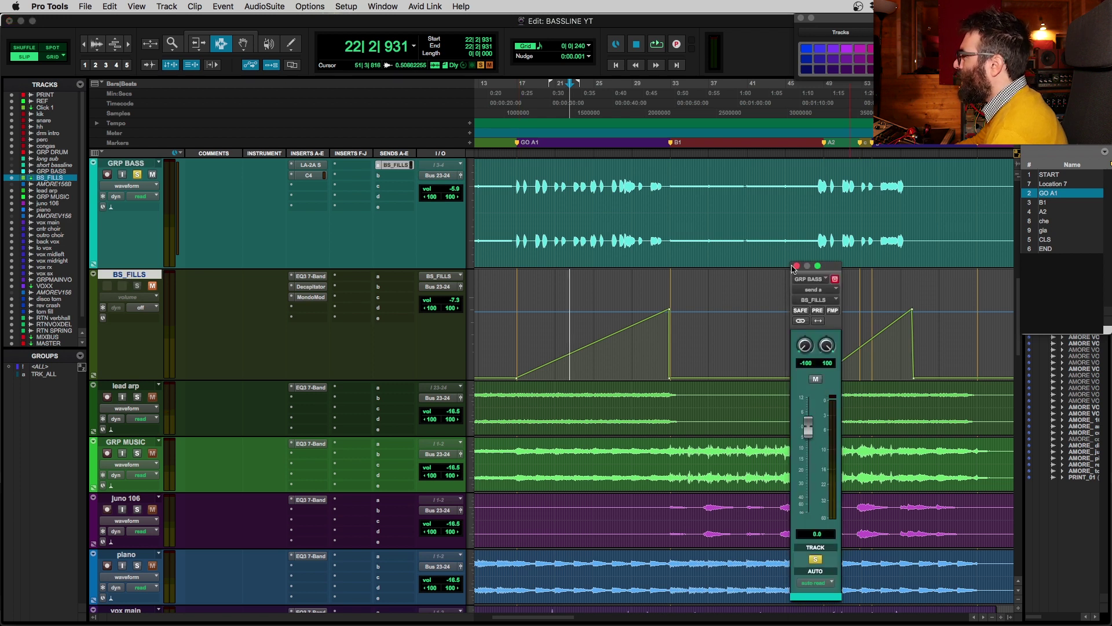
click(796, 266)
click(389, 166)
click(389, 166)
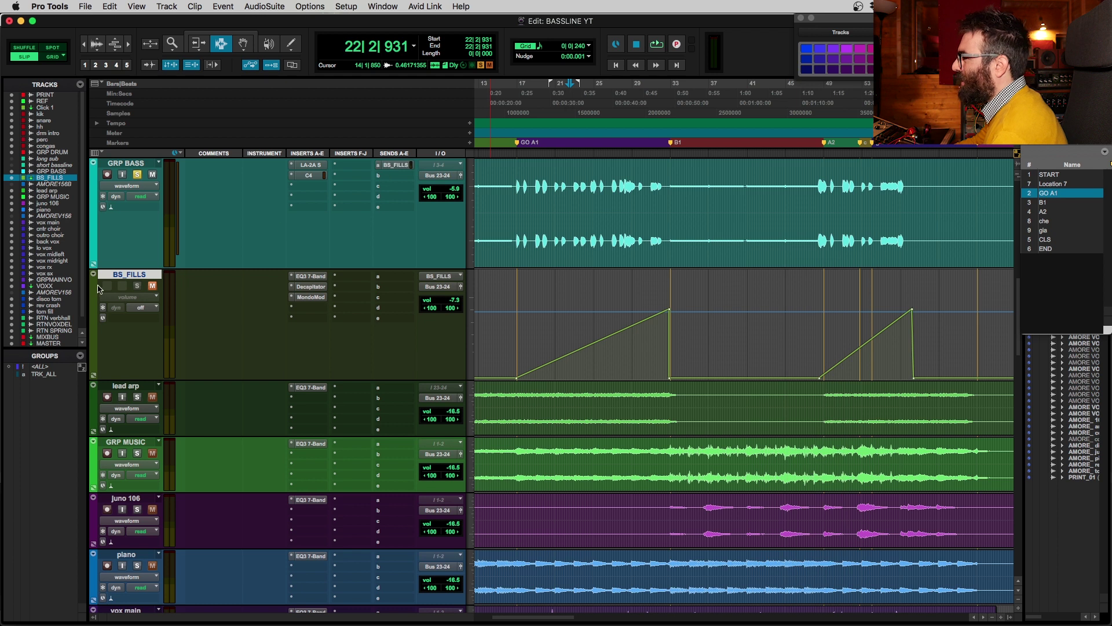
Unmute the BS_FILLS track and review its EQ3 7-Band filter and boost settings
click(134, 276)
click(134, 275)
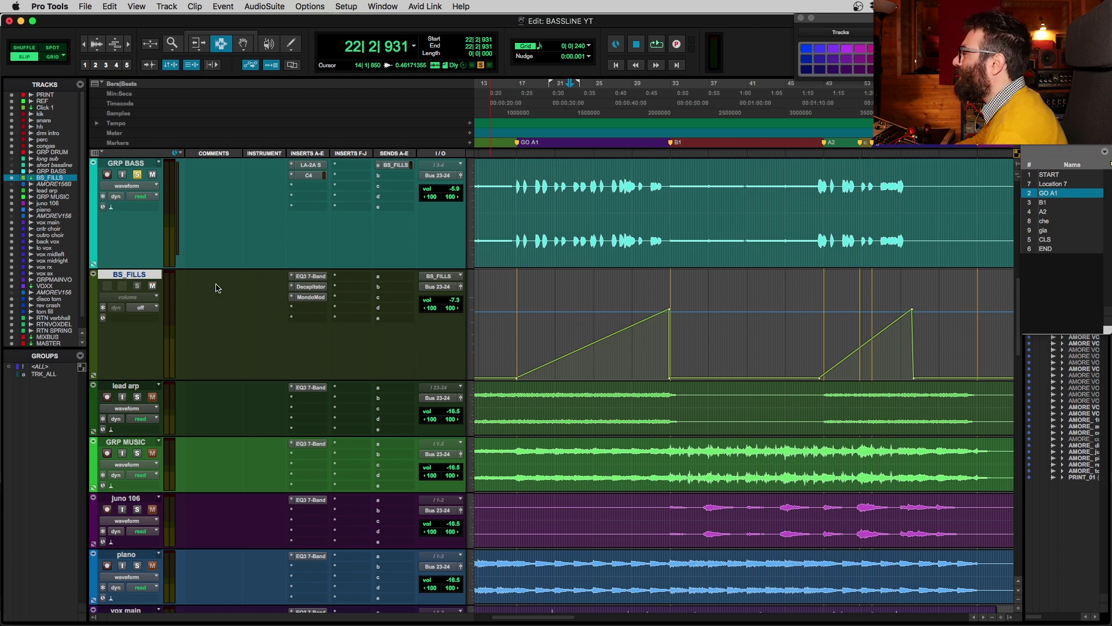
click(310, 277)
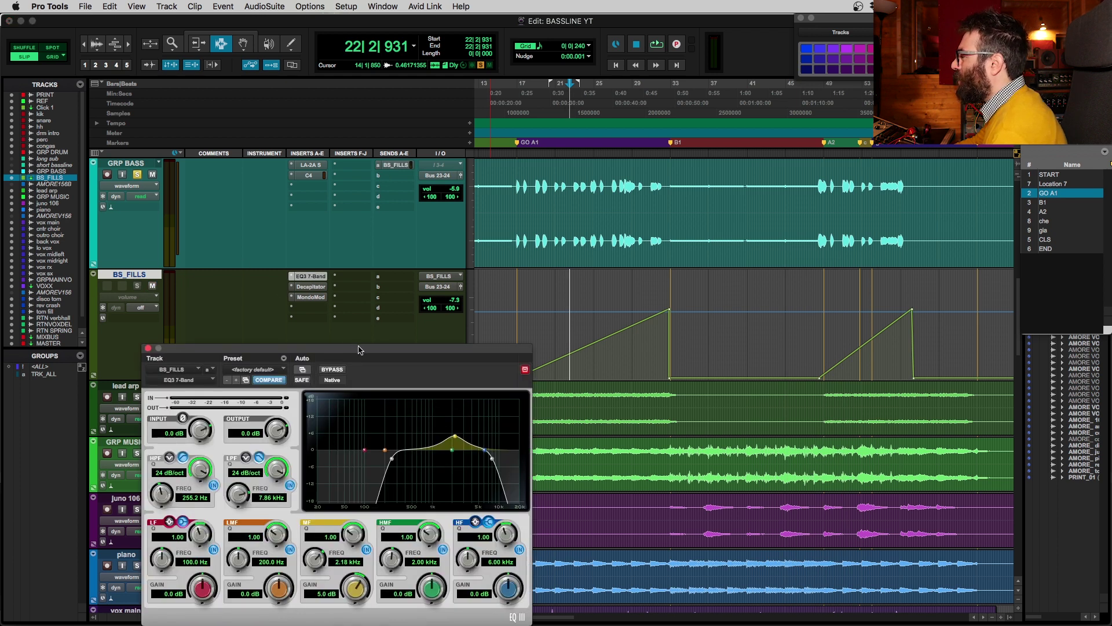
drag(359, 349, 398, 335)
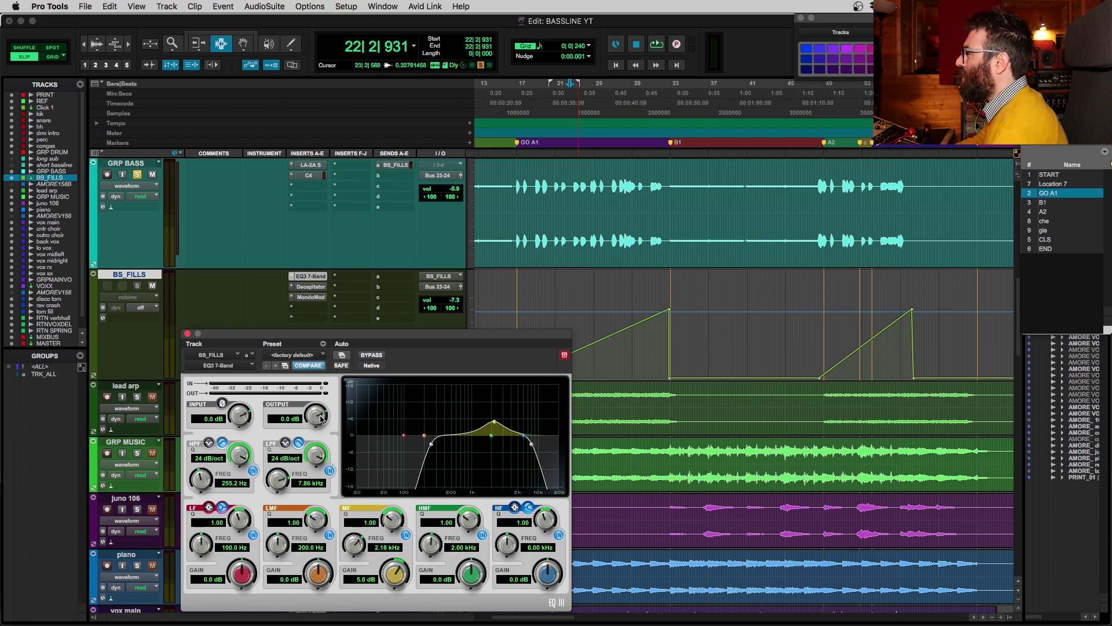
click(187, 335)
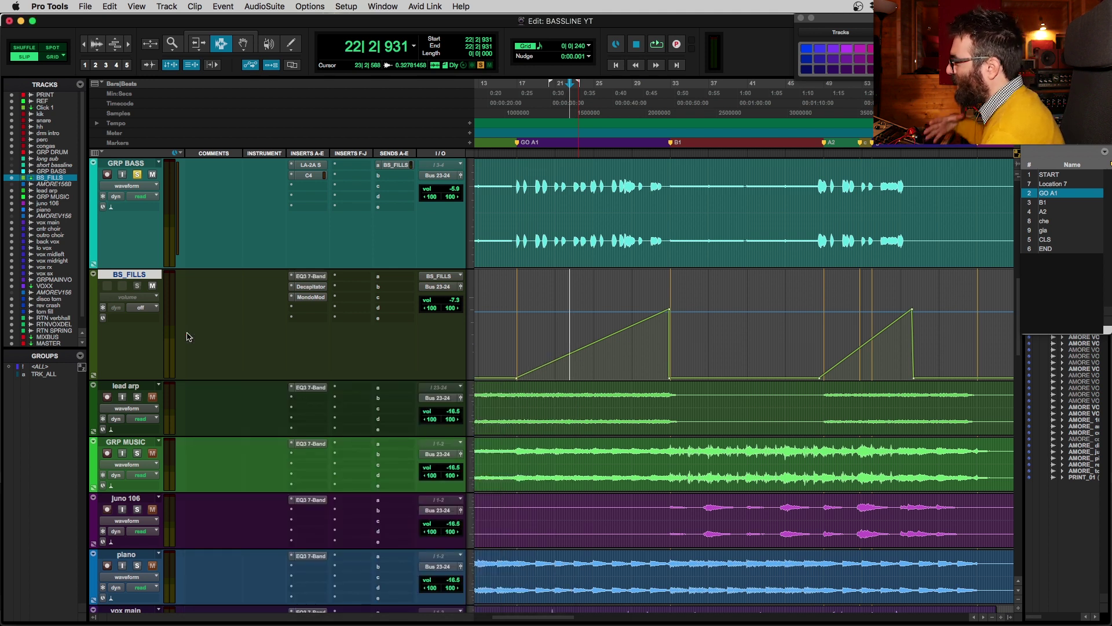
Open Decapitator on BS_FILLS and play from bar 22 with both Decapitator and MondoMod bypassed
click(311, 287)
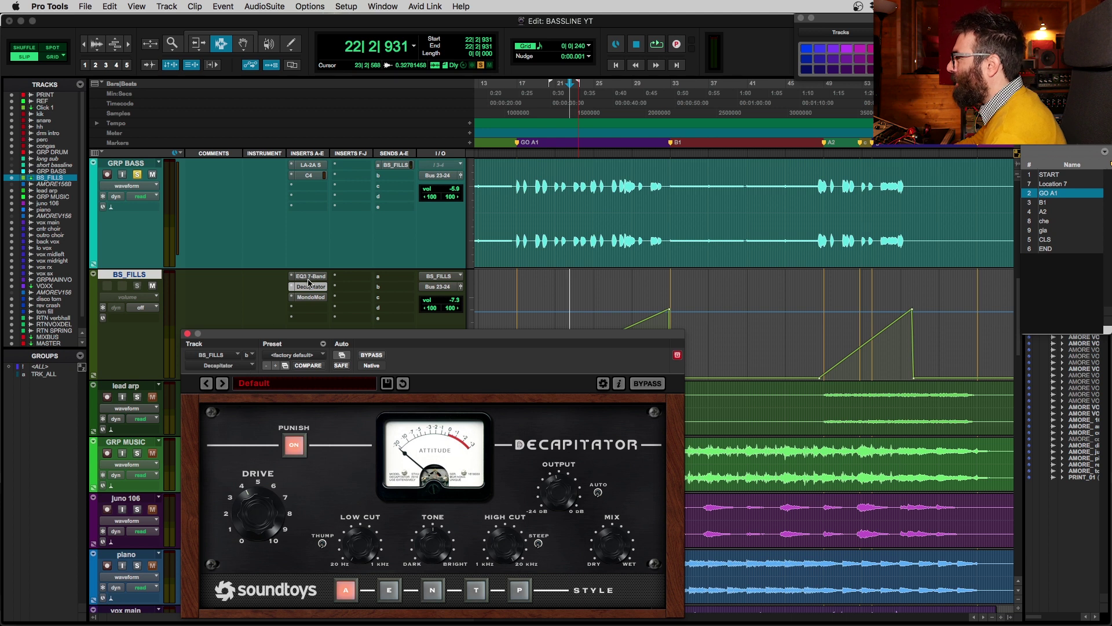
key(space)
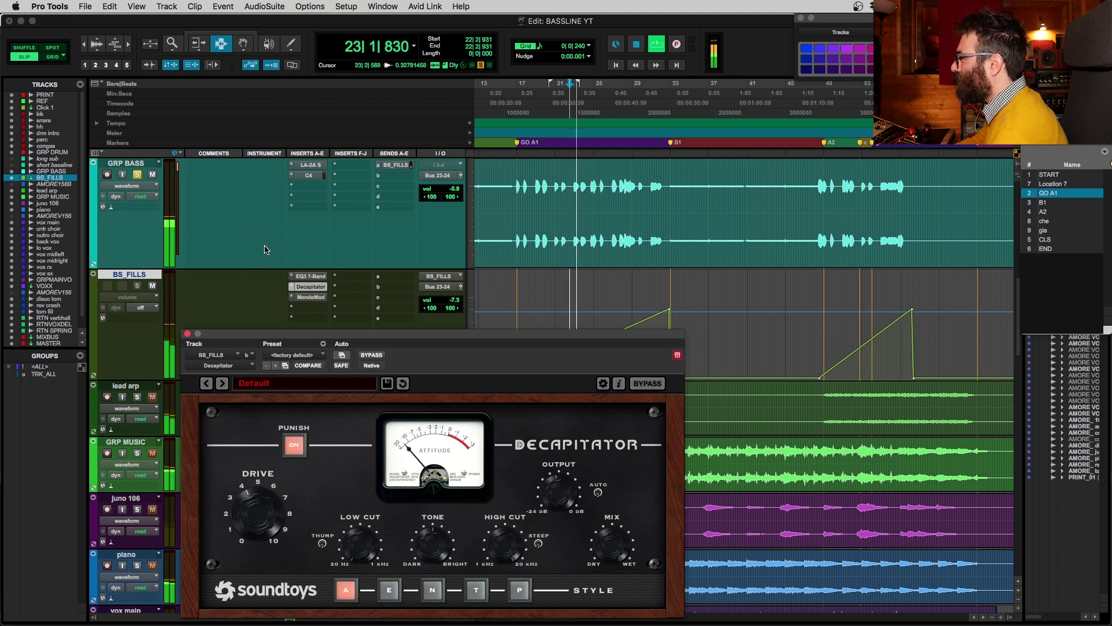
super+click(307, 297)
super+click(308, 289)
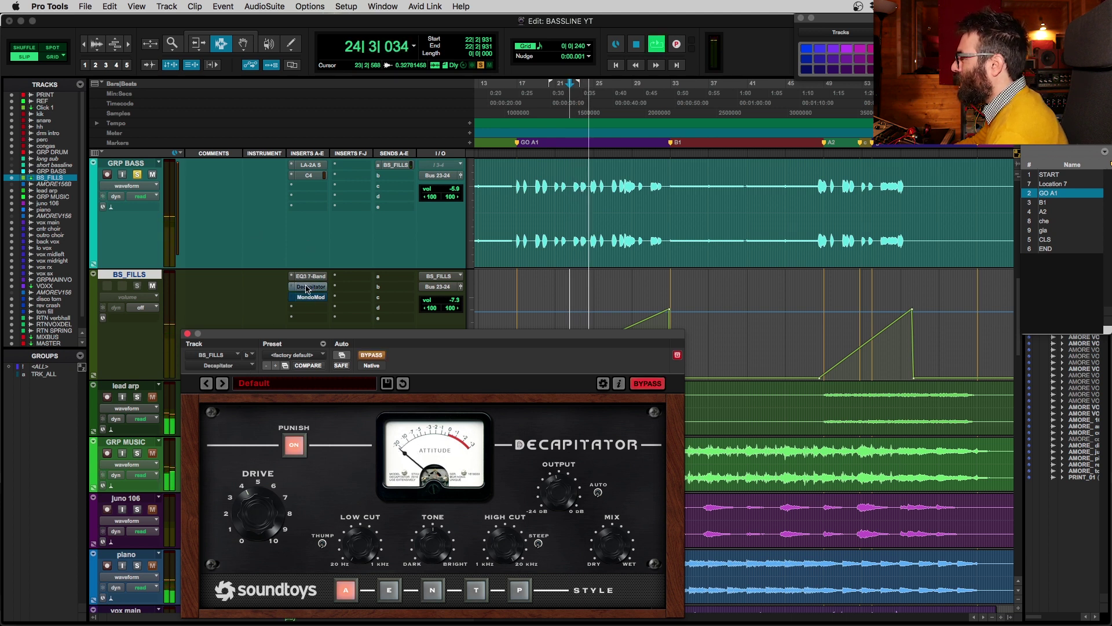
key(space)
key(space)
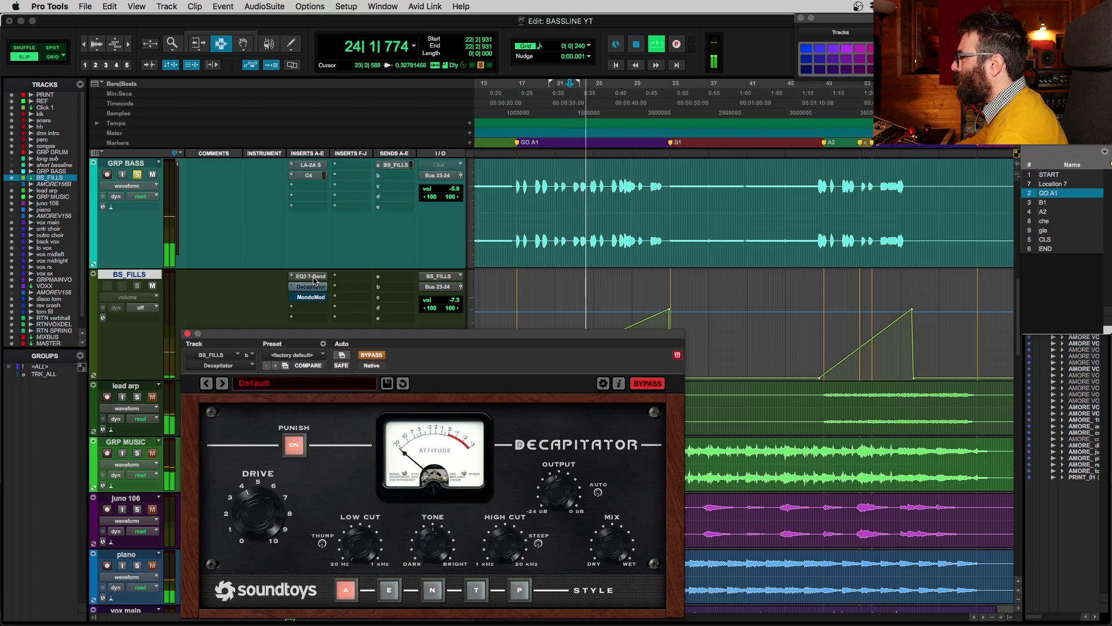
Reactivate Decapitator on BS_FILLS and play the same bass passage to hear its saturation
key(space)
super+click(313, 288)
key(space)
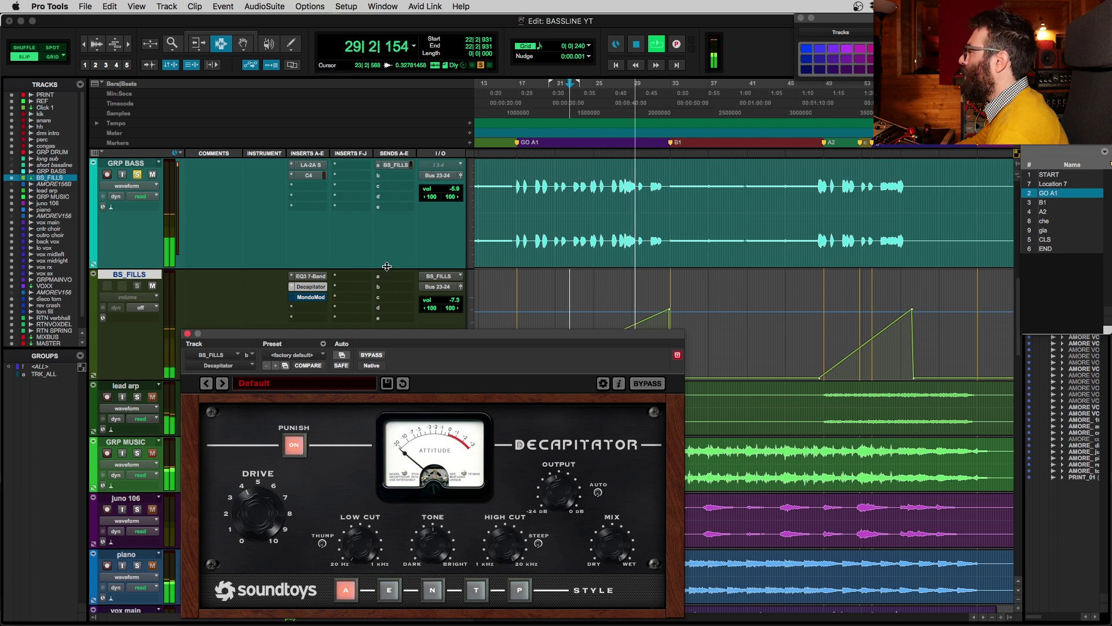
key(space)
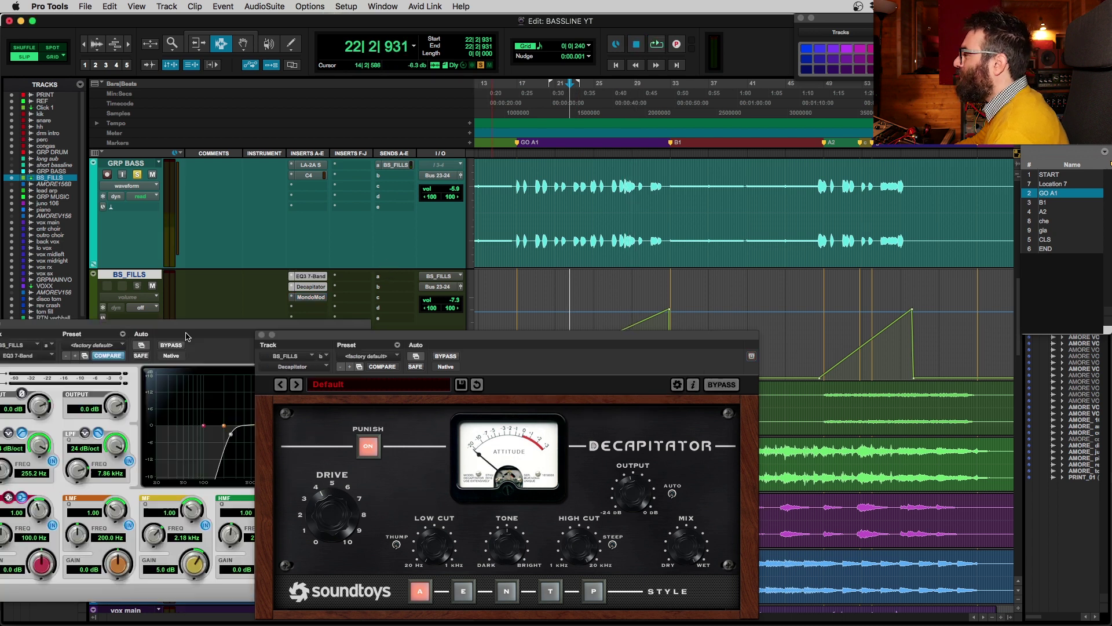
Keep the MondoMod window open beside EQ3 7-Band and Decapitator, and play the bass through all three effects
click(318, 297)
drag(307, 336, 777, 292)
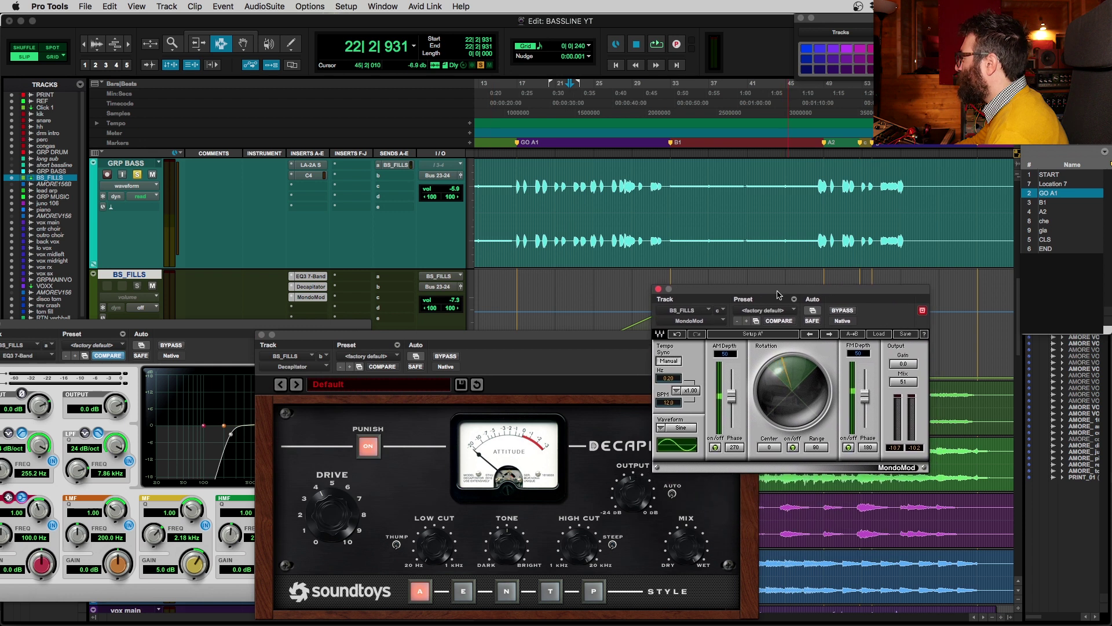
click(922, 311)
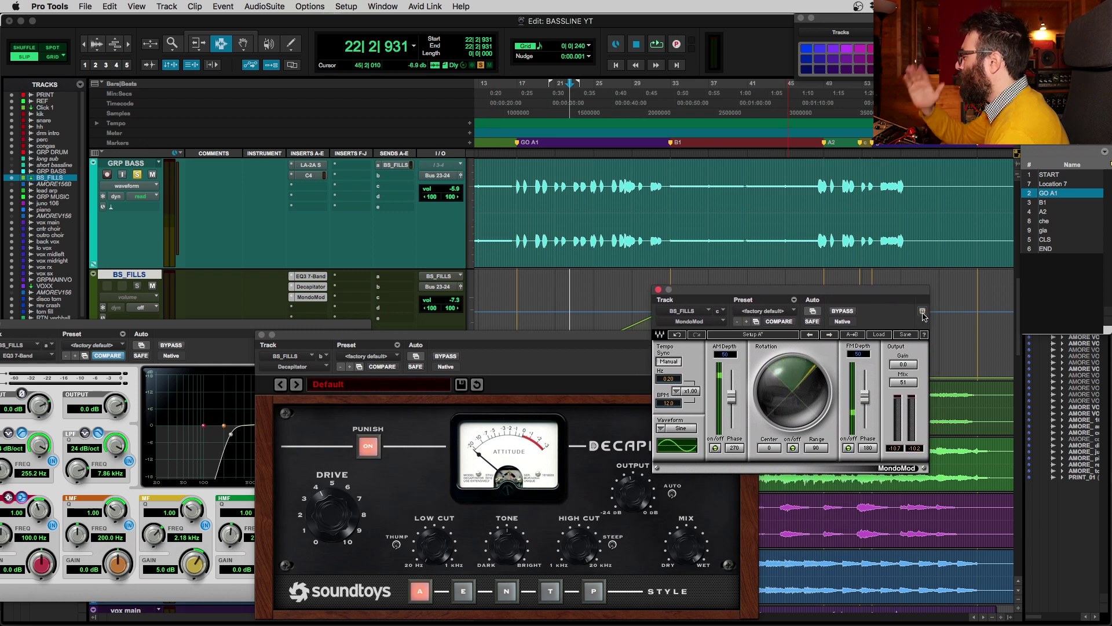
drag(795, 291, 906, 399)
drag(621, 349, 616, 380)
key(space)
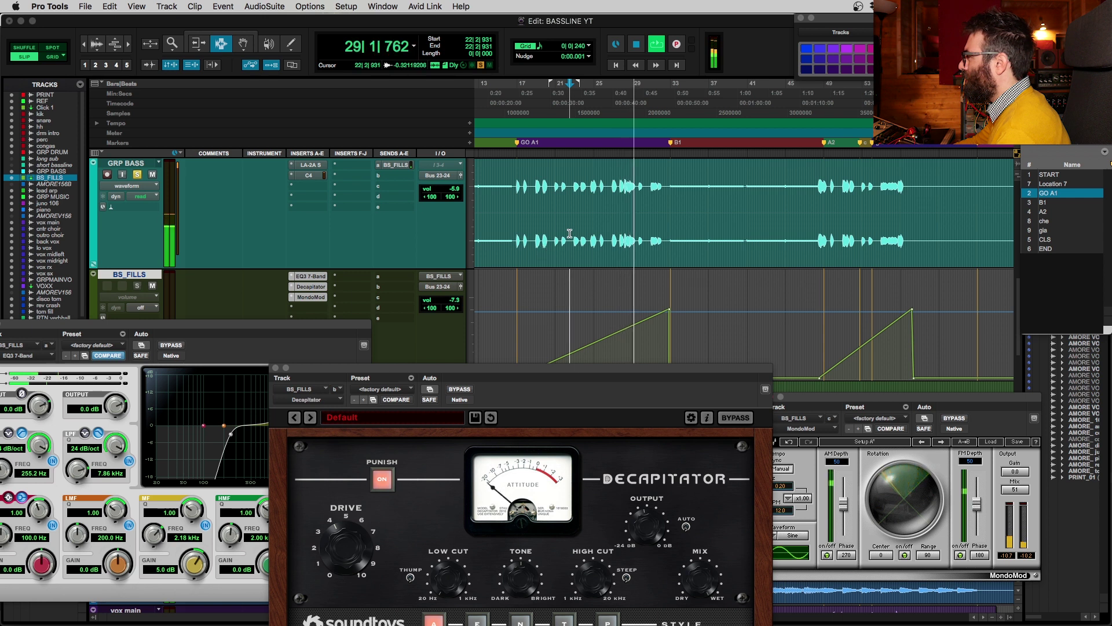
key(space)
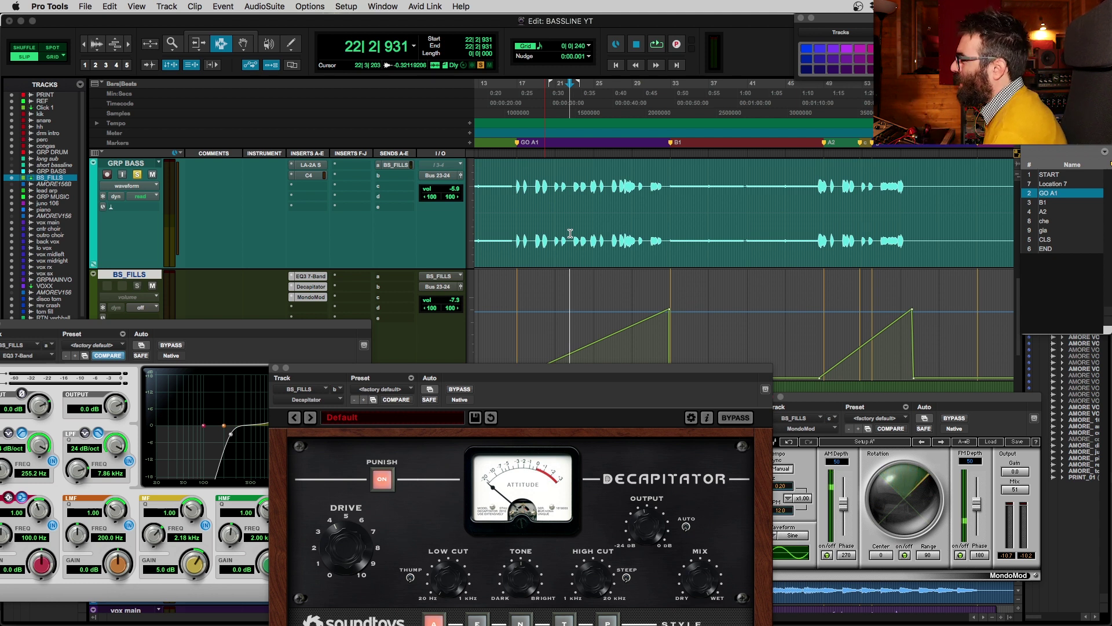
Play the soloed bass from the GO A1 marker with BS_FILLS selected and unmuted
click(517, 100)
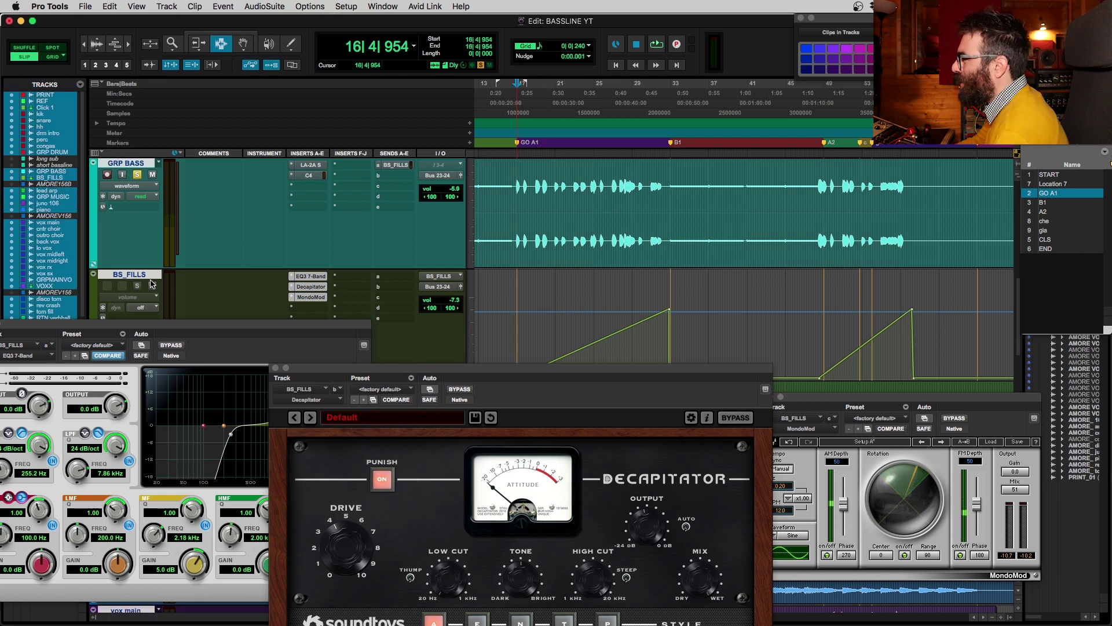
click(150, 279)
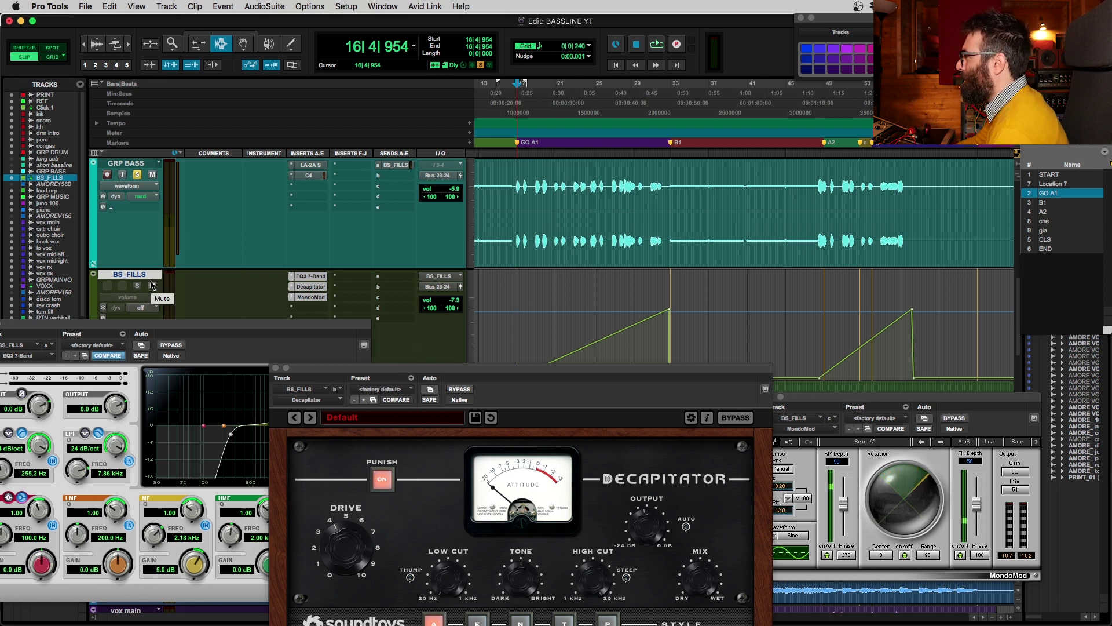
key(space)
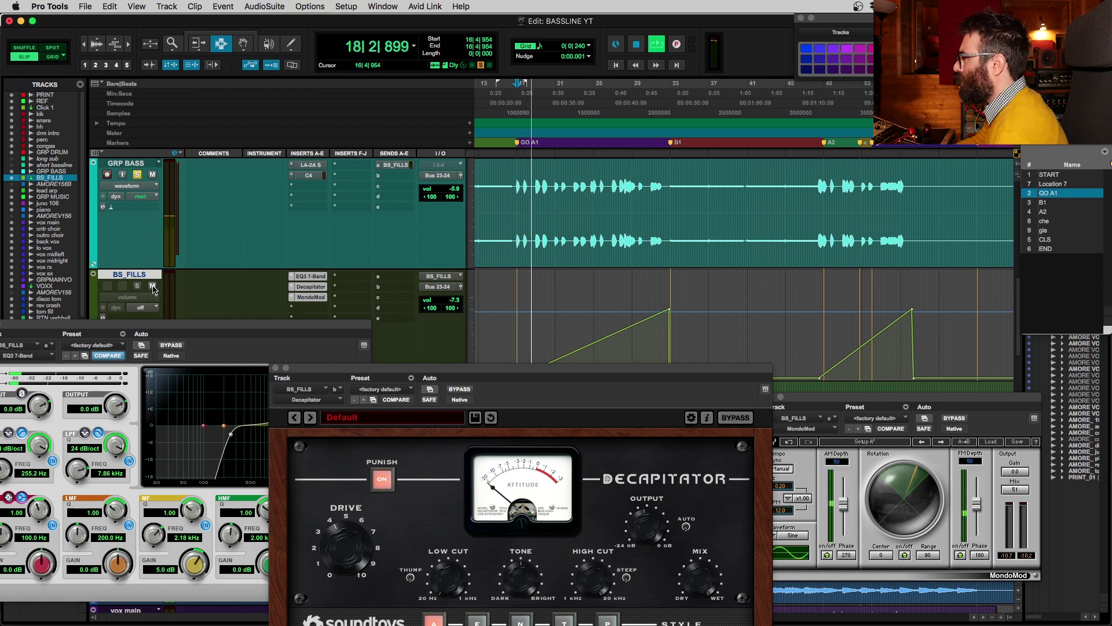
key(space)
key(space)
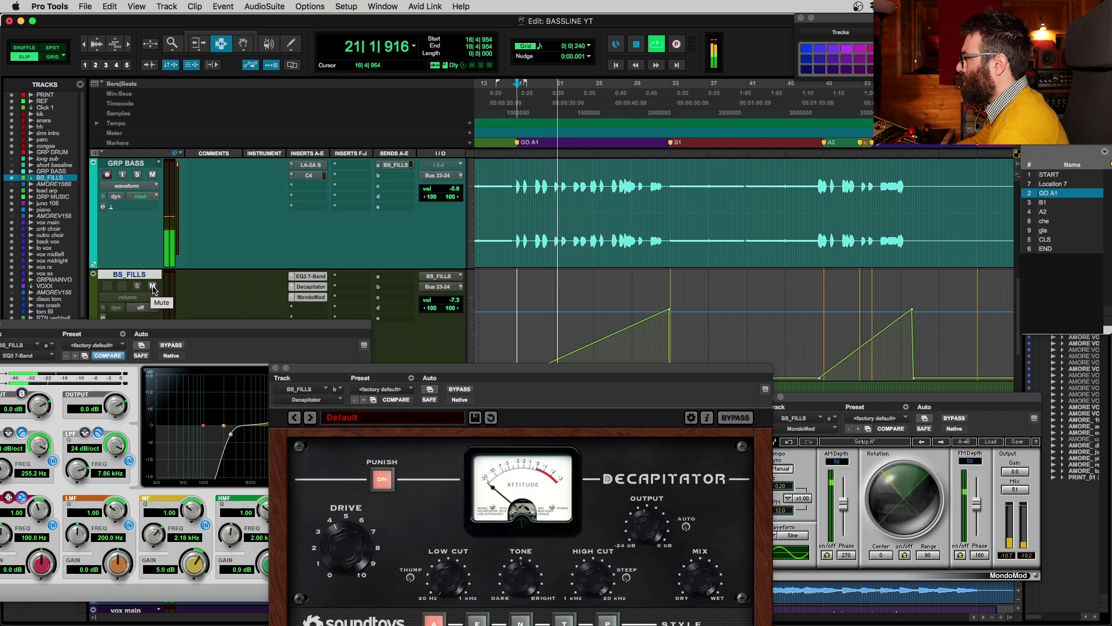
Mute BS_FILLS during playback to compare the bass without the effect, and stop playback
click(153, 287)
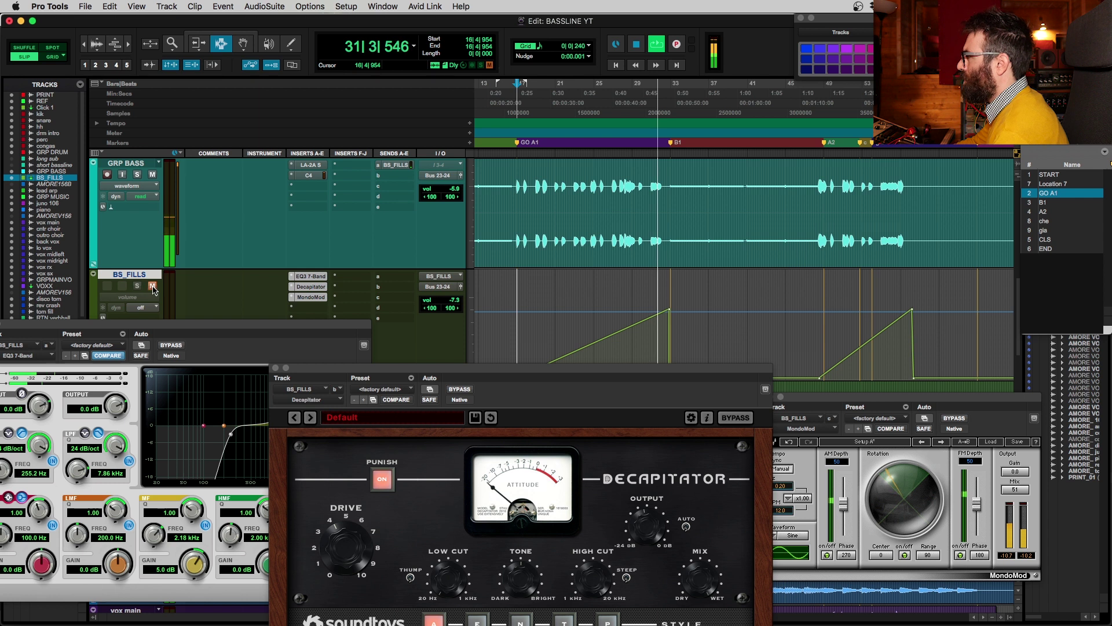
click(152, 286)
key(space)
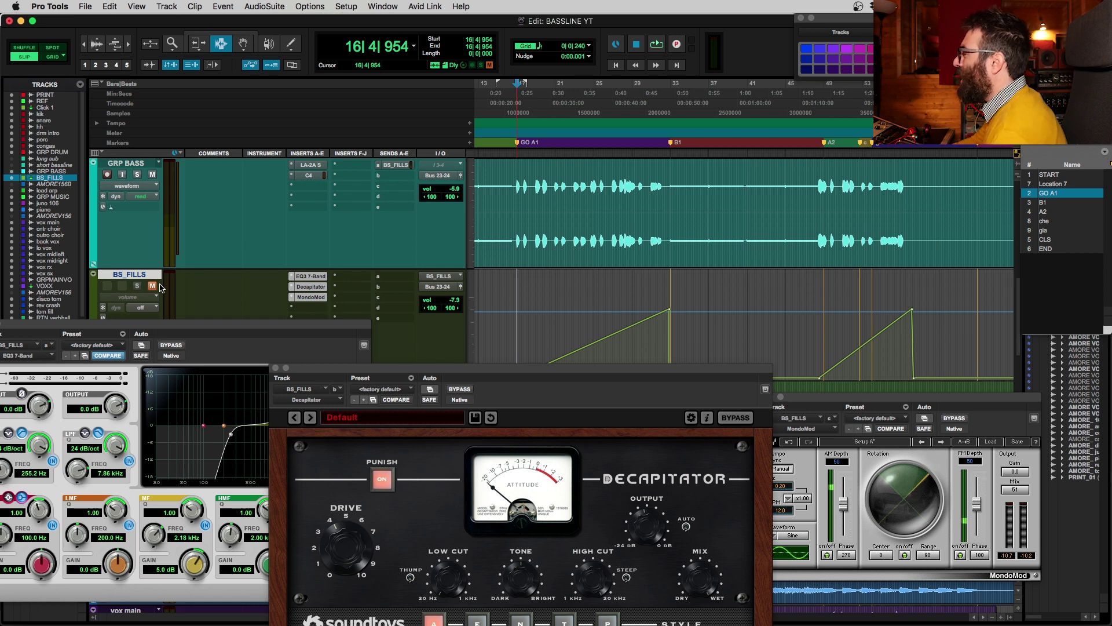
Uncover the BS_FILLS volume automation ramp and place the edit cursor on GRP BASS where the GO A1 bassline starts
drag(635, 376, 647, 403)
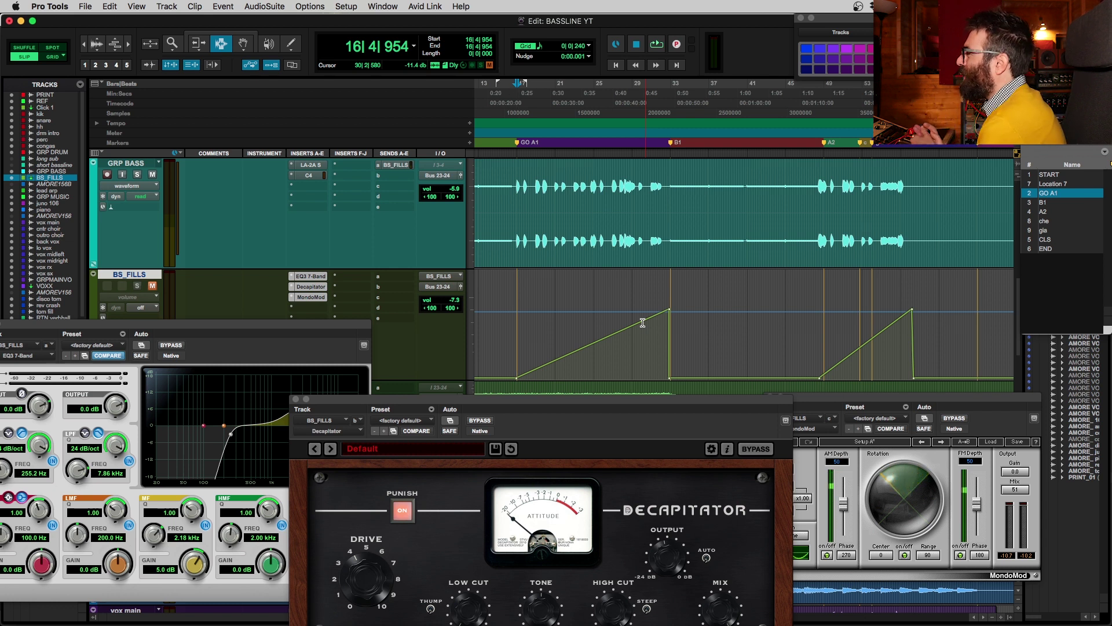
drag(611, 223, 663, 243)
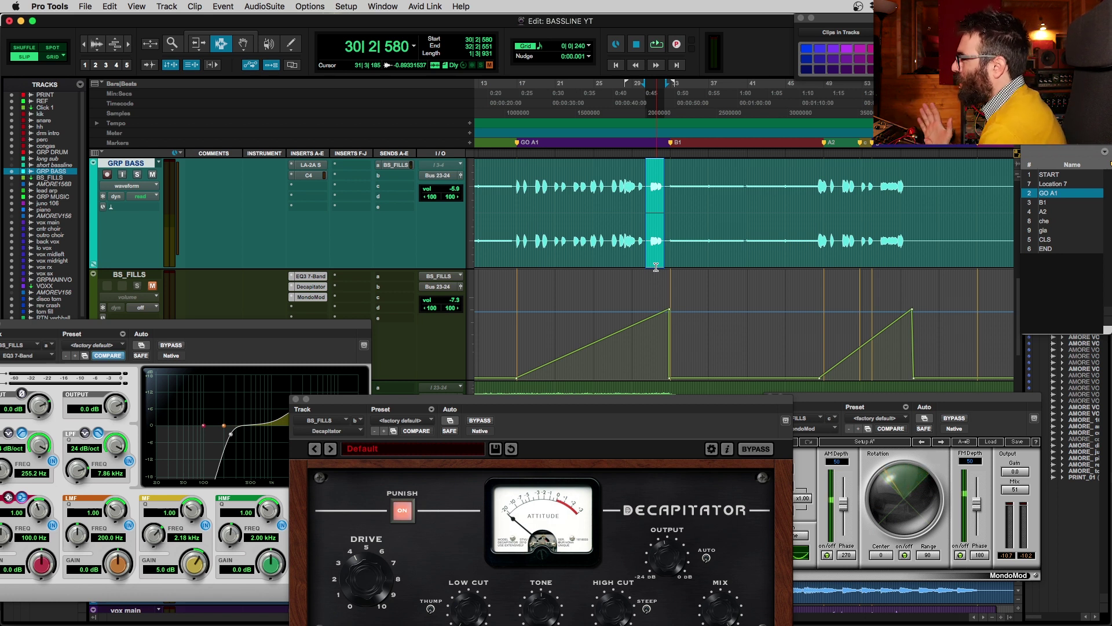
click(516, 185)
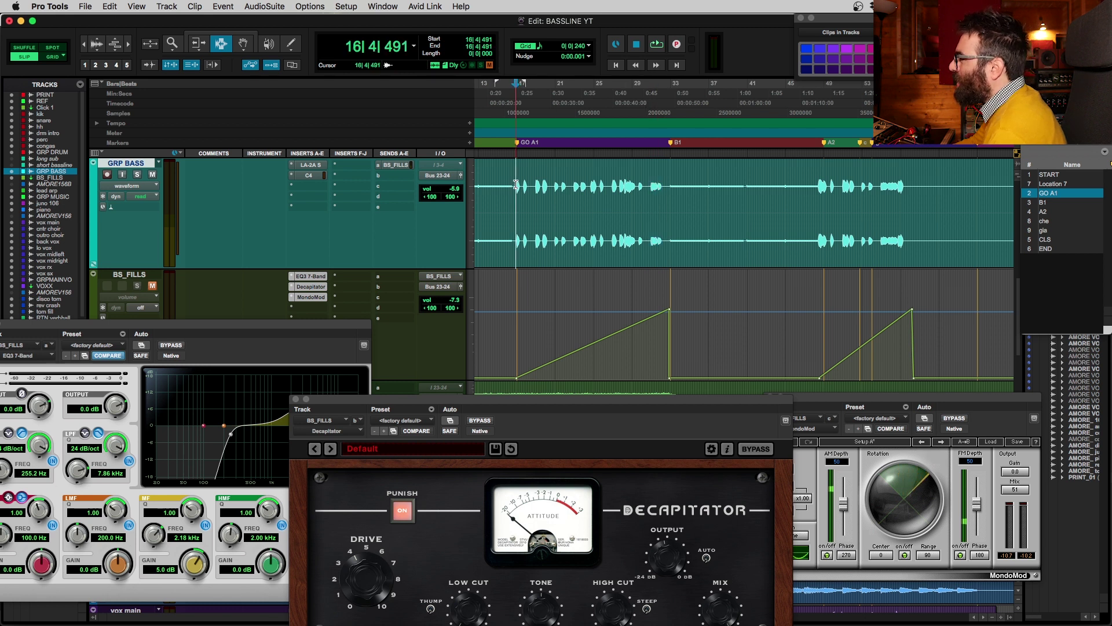
Set the BS_FILLS track's automation mode to read and open its output fader window
click(142, 308)
click(145, 321)
click(463, 291)
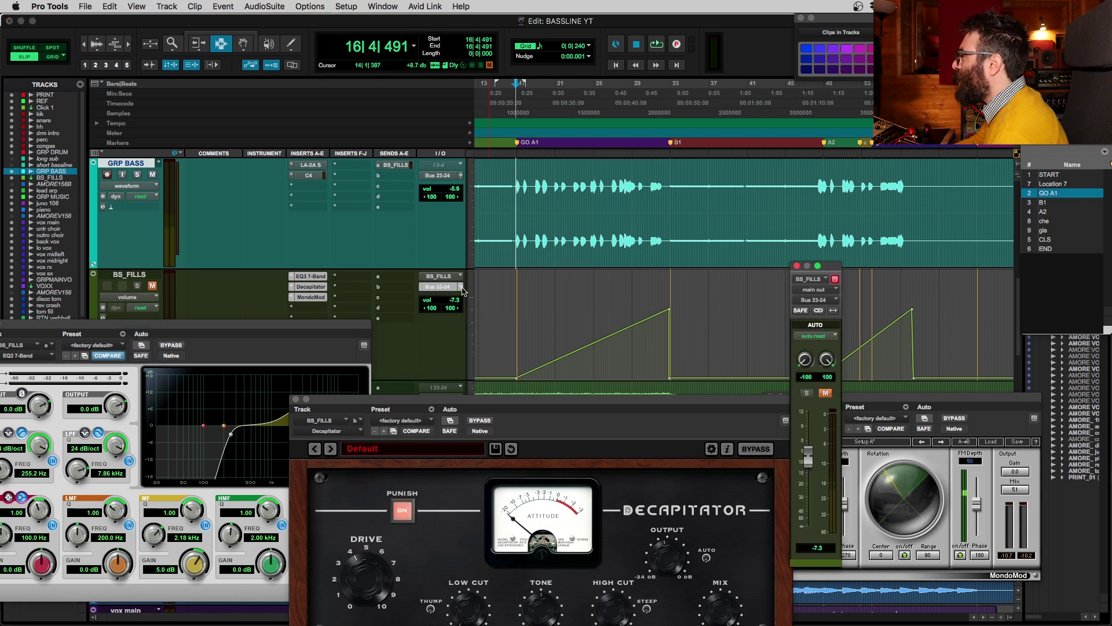
Unmute BS_FILLS and play the bassline from GO A1 up to B1 with its output fader and EQ windows moved clear of the tracks
drag(830, 270, 838, 166)
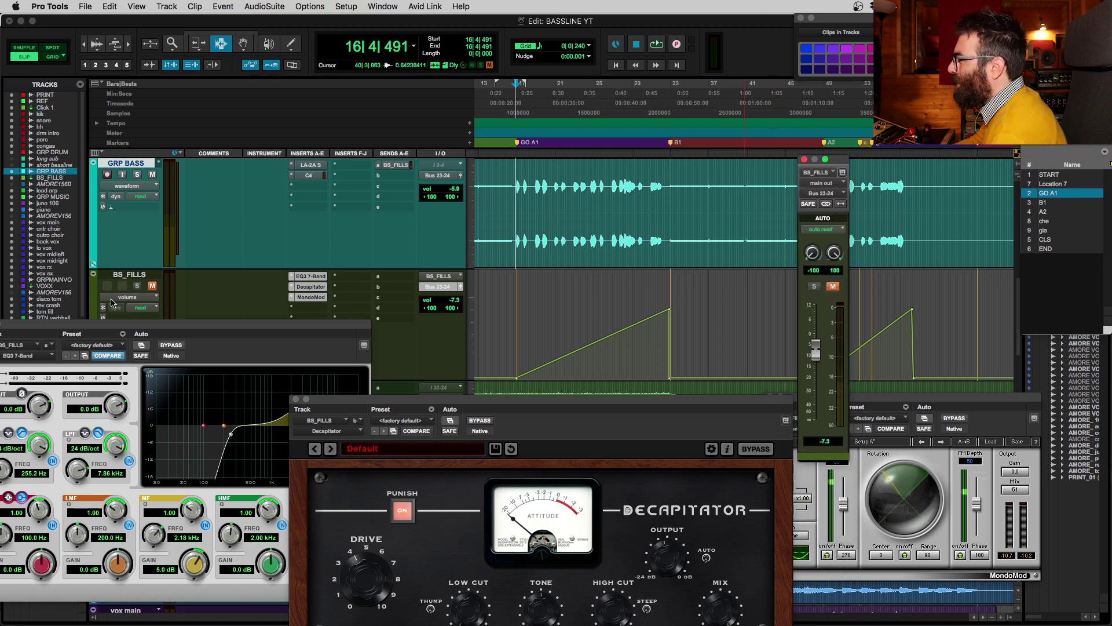
click(152, 286)
key(space)
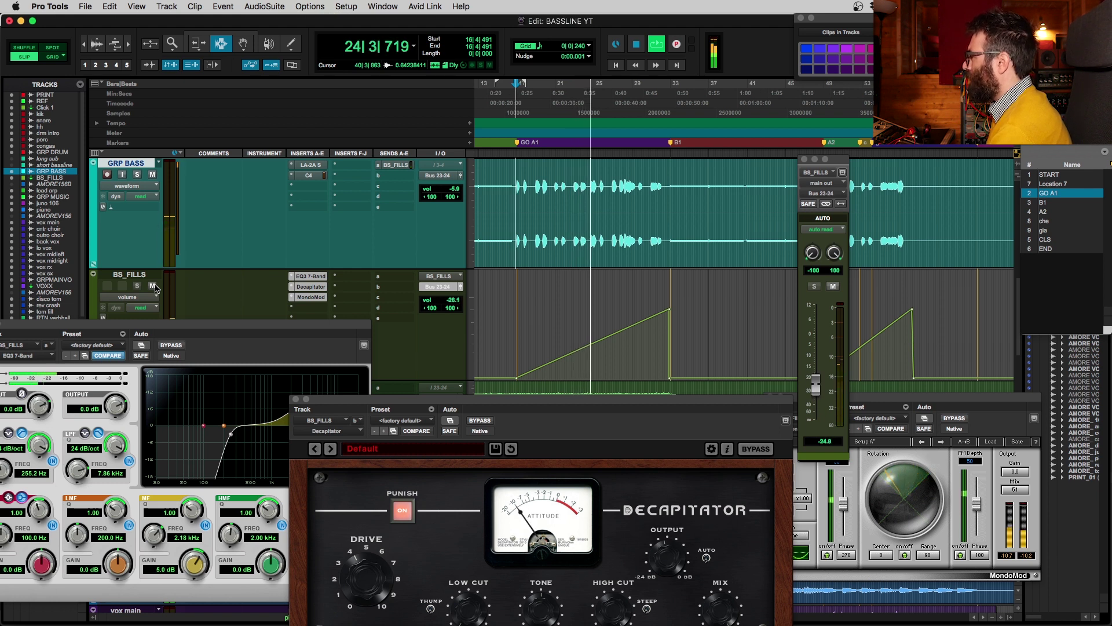
drag(167, 327, 161, 351)
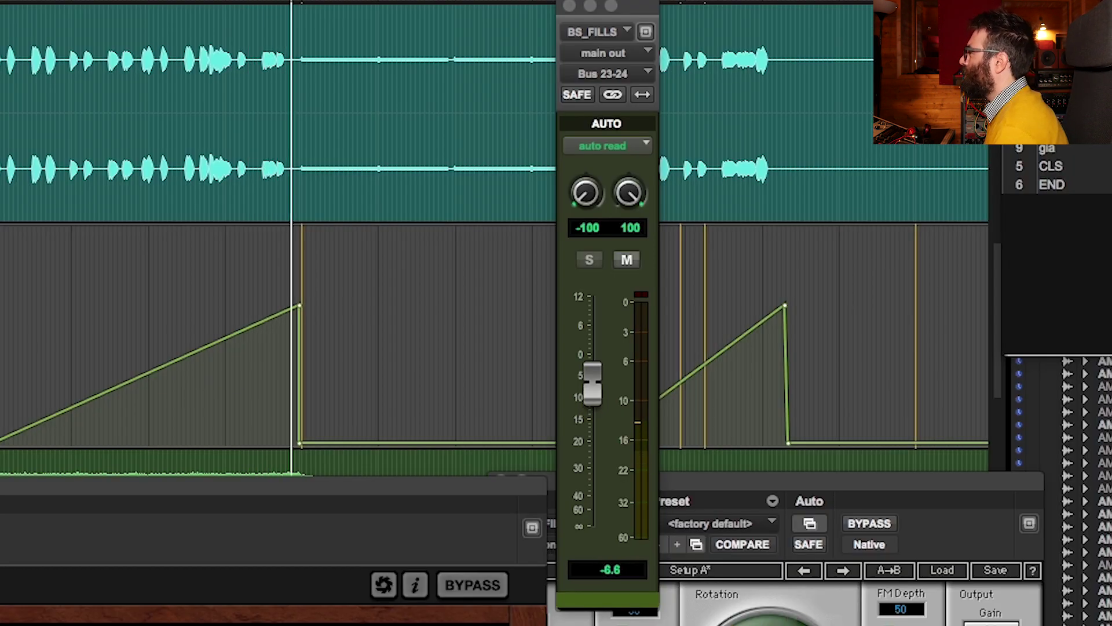
key(space)
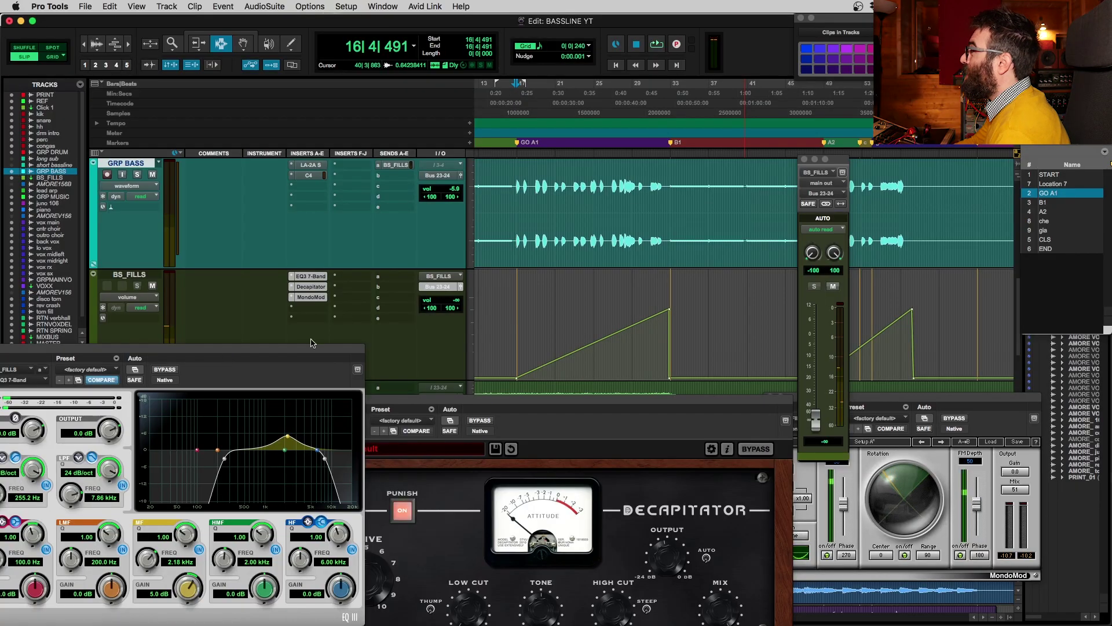
Select the last bass fill before the B1 marker on GRP BASS and bring the Decapitator window in front of the EQ
drag(650, 187, 669, 190)
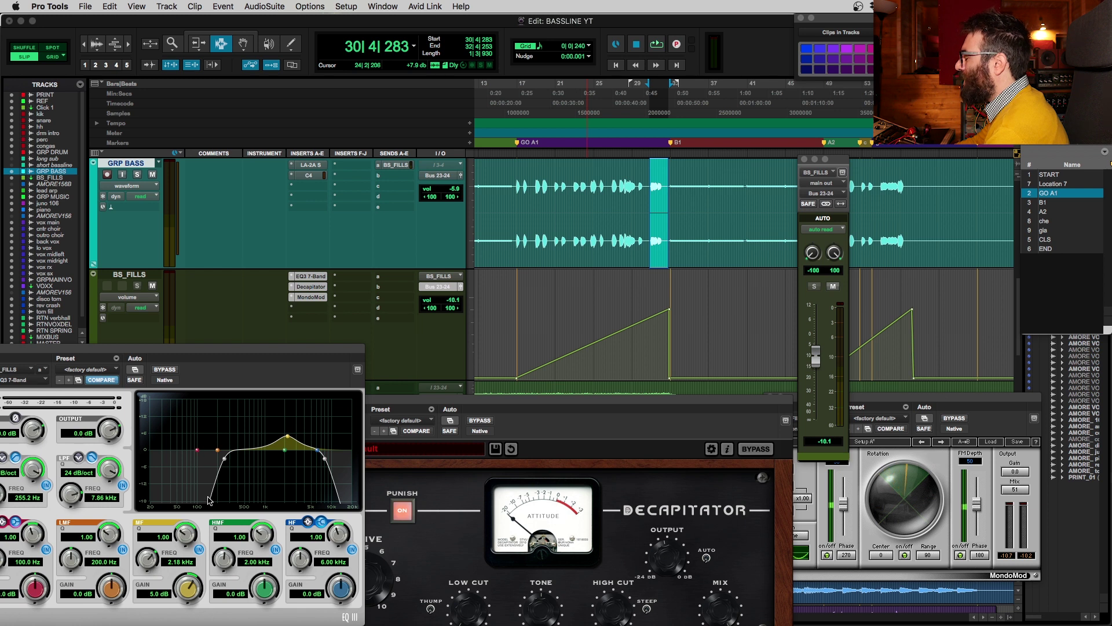
click(310, 288)
drag(366, 401, 359, 387)
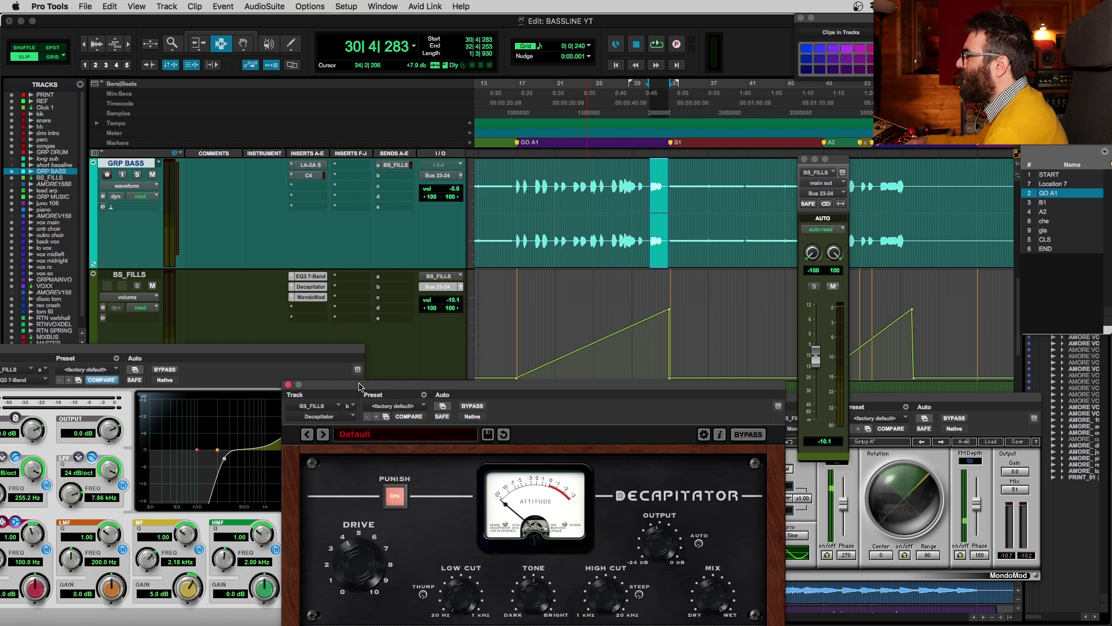
click(309, 299)
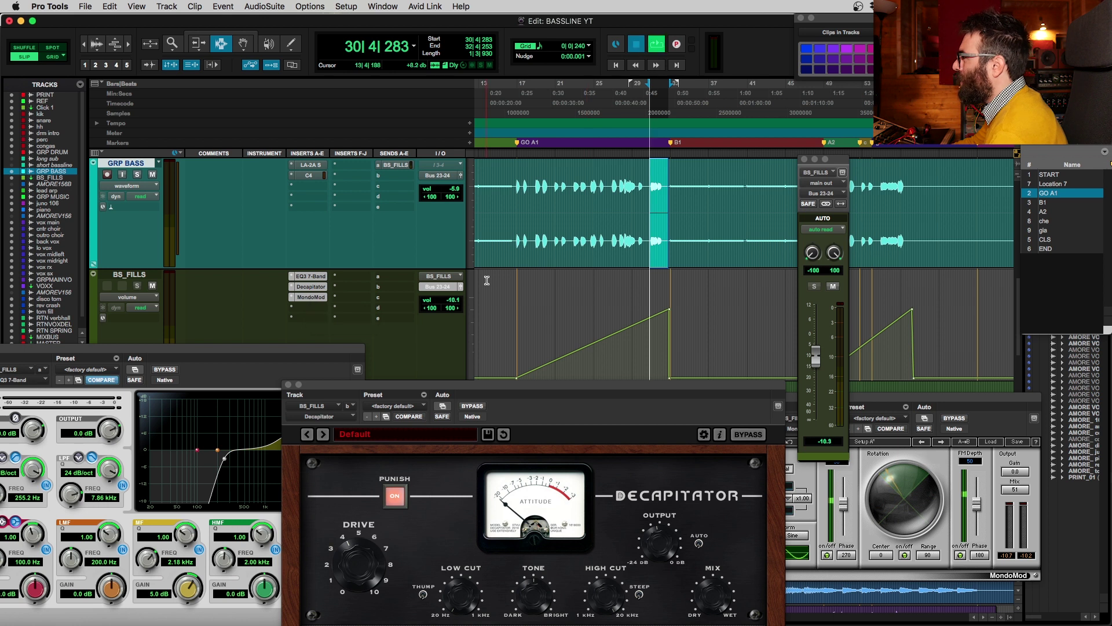
Select the rising volume automation ramp on BS_FILLS from the GO A1 marker to just before B1
drag(517, 374, 662, 315)
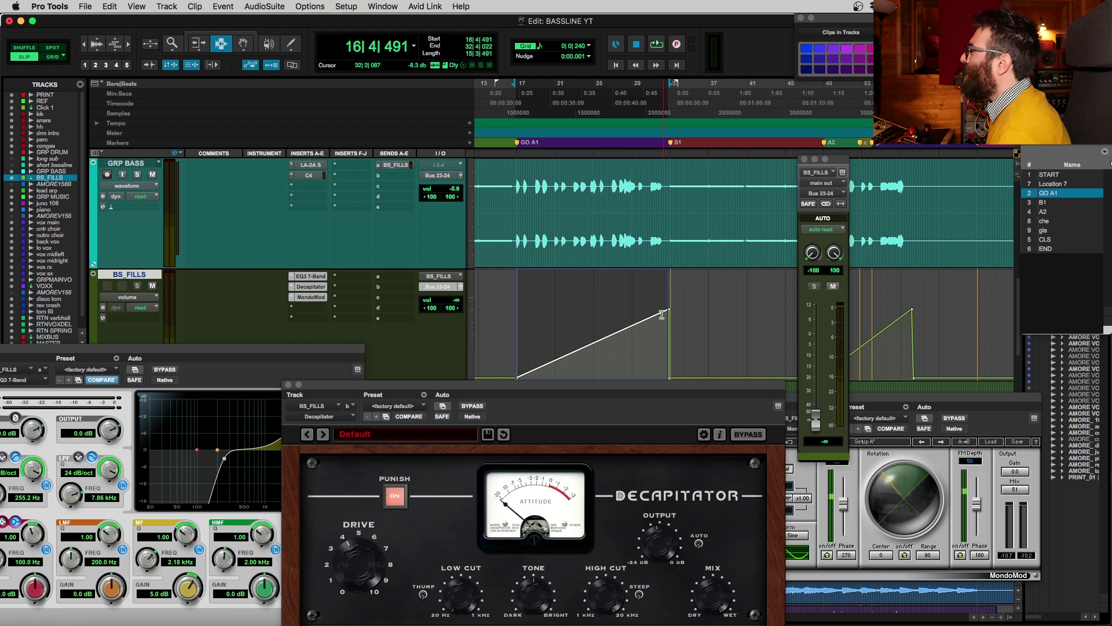
drag(513, 289, 674, 290)
drag(517, 290, 667, 290)
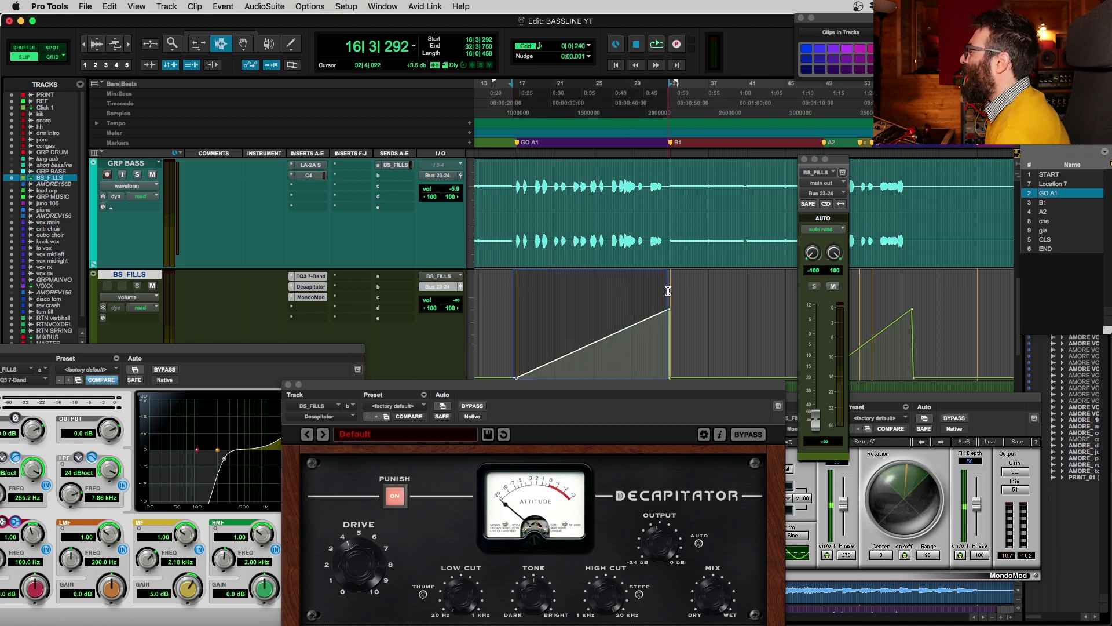